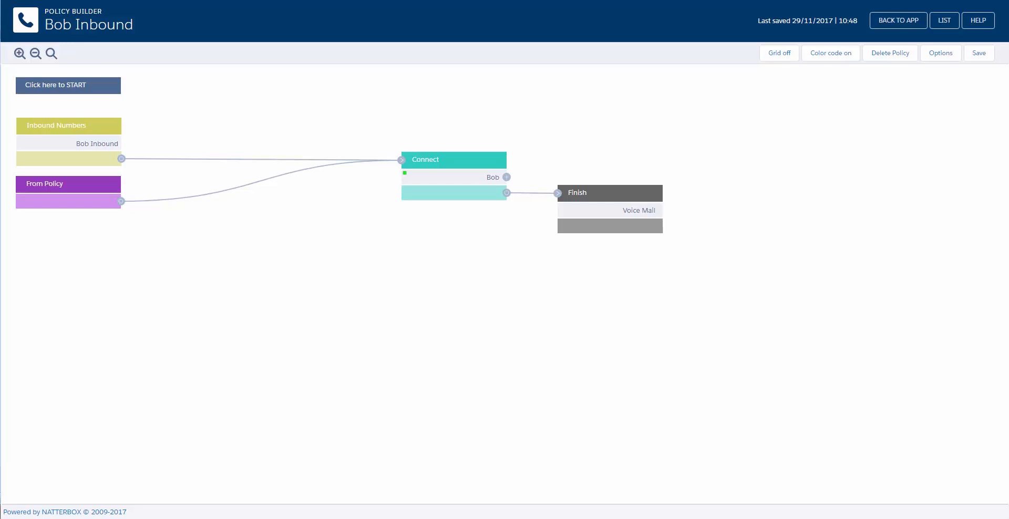
Add an Action step after the Bob Inbound numbers, placed above Connect, holding a Rule app.
{"action": "left_click", "coordinate": [78, 165]}
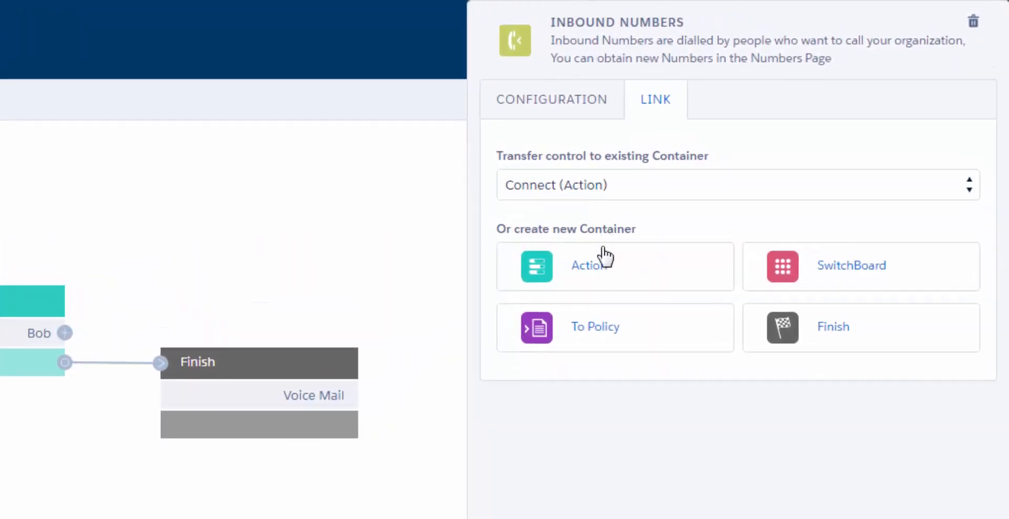
{"action": "left_click", "coordinate": [608, 268]}
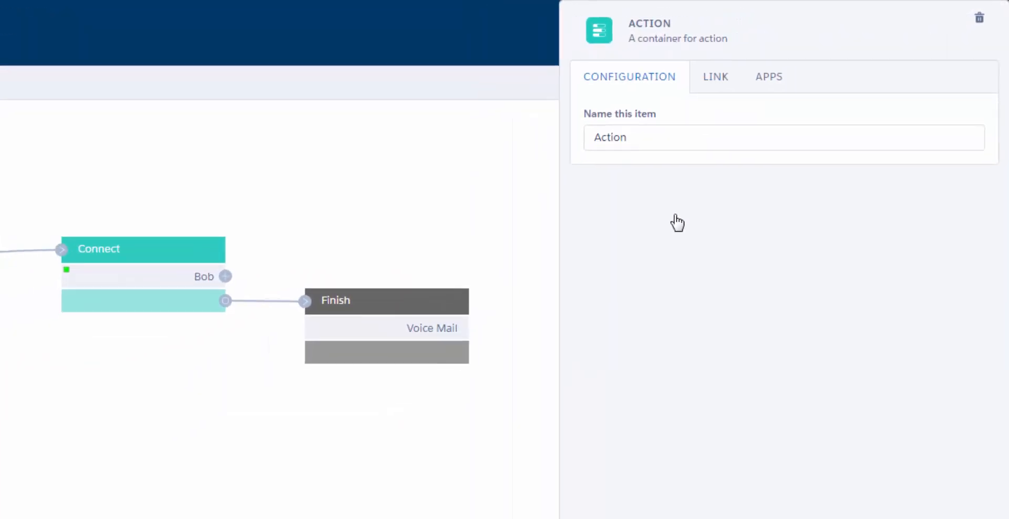
{"action": "left_click_drag", "start_coordinate": [234, 177], "coordinate": [249, 102]}
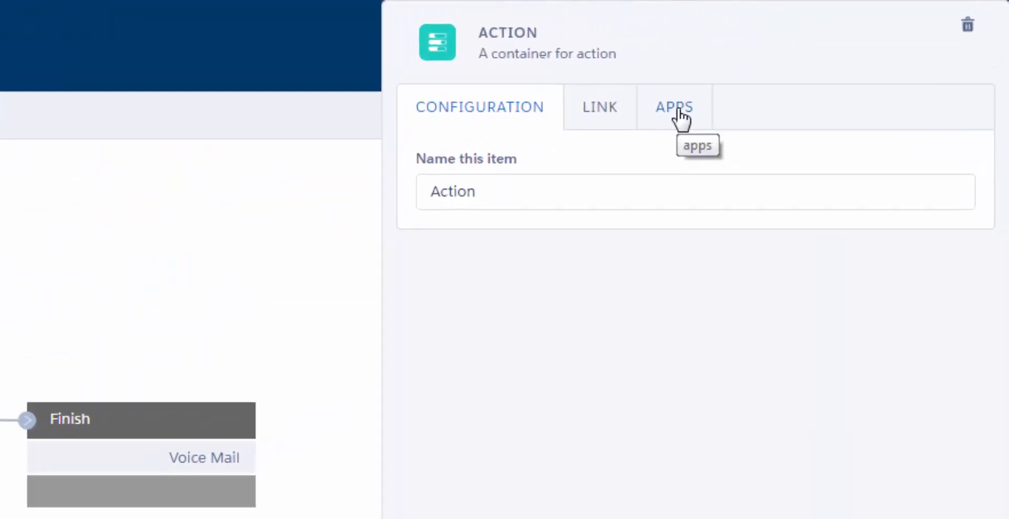
{"action": "left_click", "coordinate": [678, 111]}
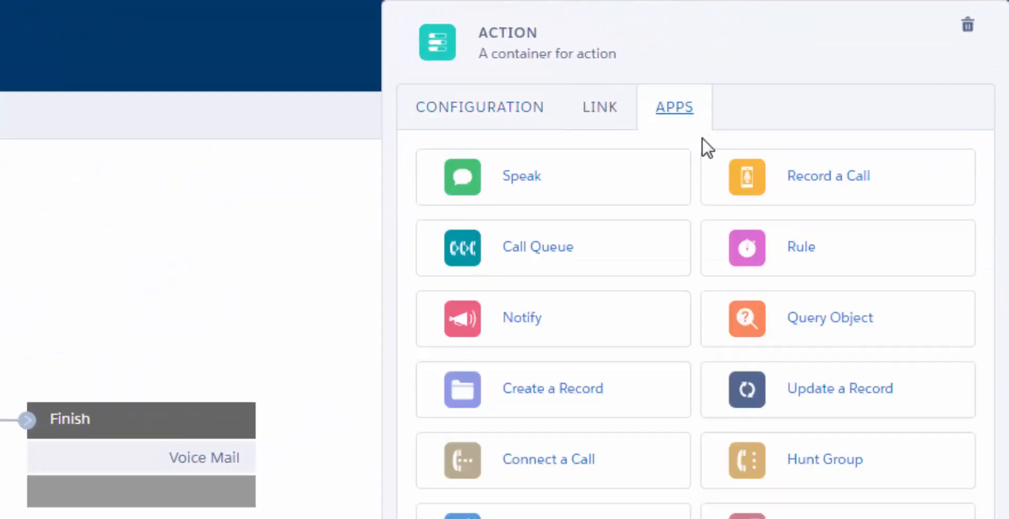
{"action": "left_click", "coordinate": [764, 254]}
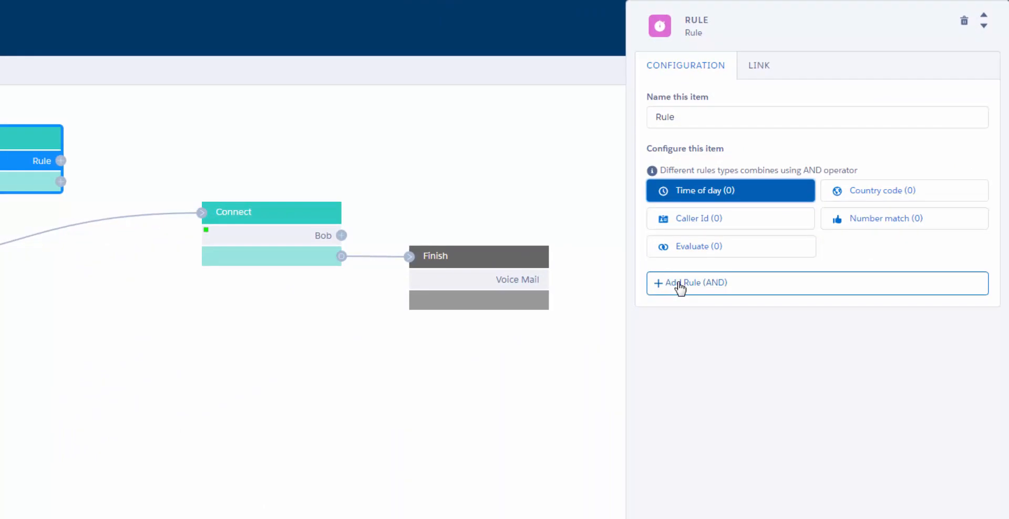
Add a time-of-day condition with a date range of 2017-12-11 to 2017-12-11.
{"action": "left_click", "coordinate": [679, 284]}
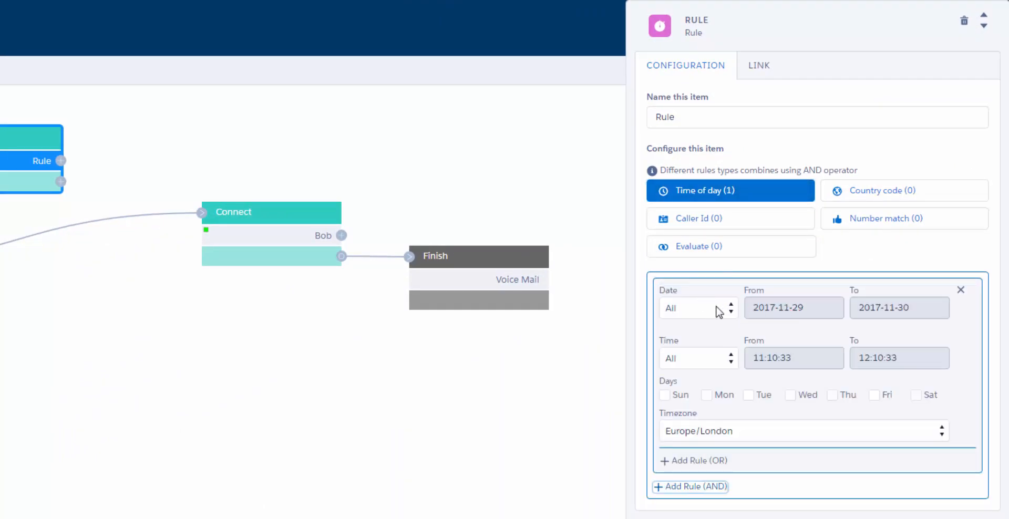
{"action": "left_click", "coordinate": [717, 312]}
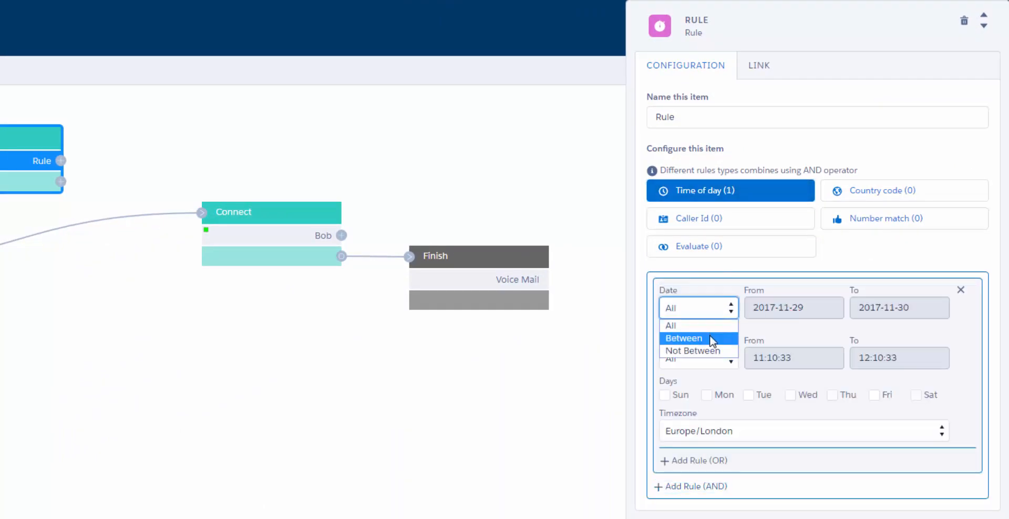
{"action": "left_click", "coordinate": [712, 339]}
{"action": "left_click", "coordinate": [784, 308]}
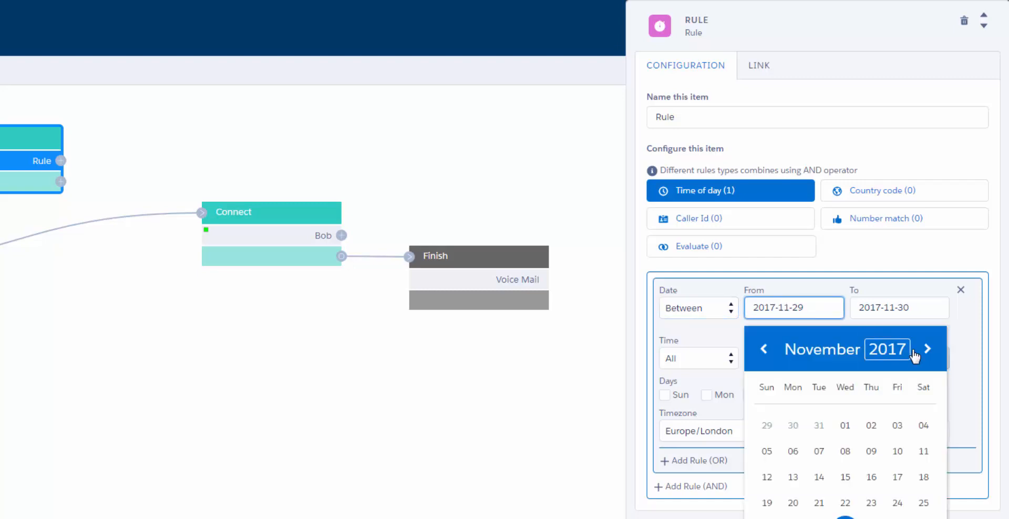
{"action": "left_click", "coordinate": [927, 349]}
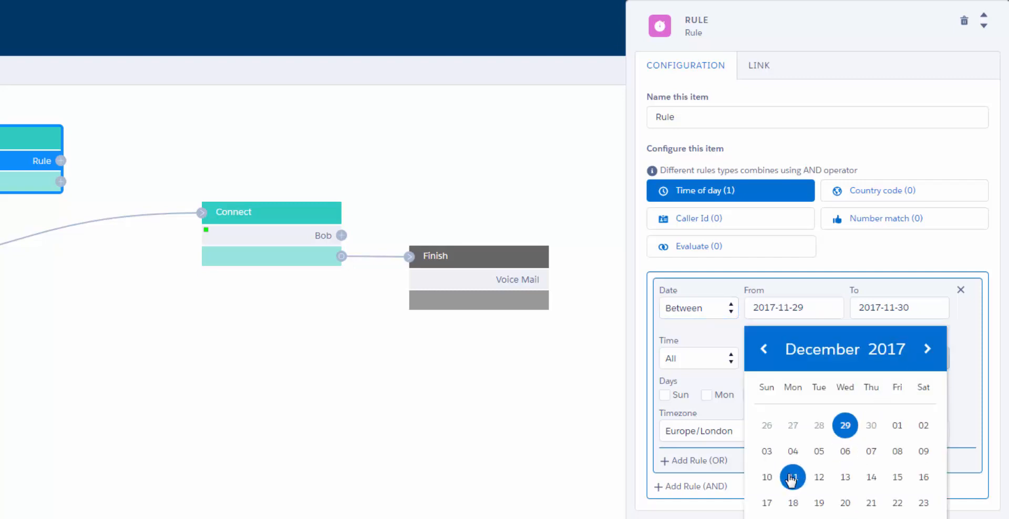
{"action": "left_click", "coordinate": [792, 478]}
{"action": "left_click_drag", "start_coordinate": [890, 308], "coordinate": [943, 307]}
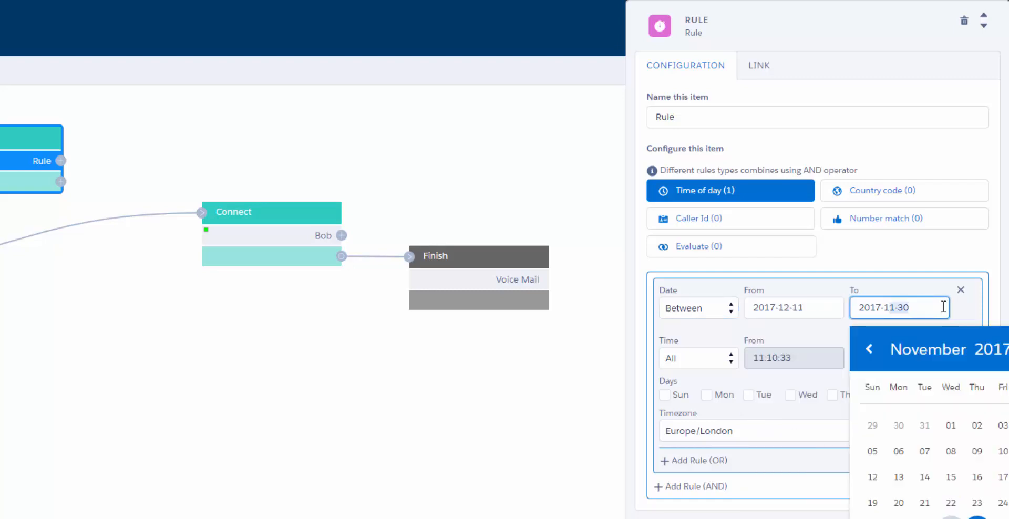
{"action": "type", "text": "2-11"}
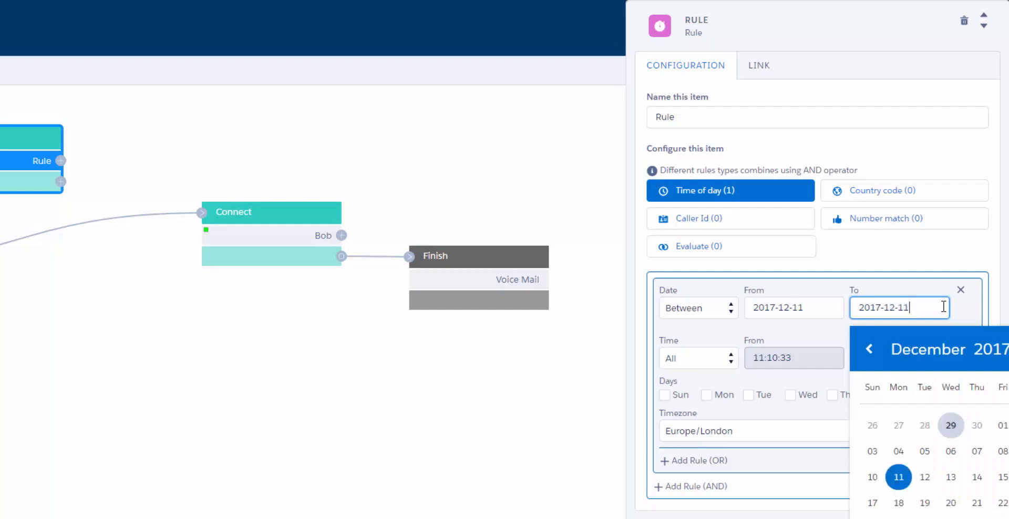
Set the time window to 15:00:00–18:00:00, Mondays only, in the Europe/London time zone.
{"action": "left_click", "coordinate": [720, 363]}
{"action": "left_click", "coordinate": [702, 389]}
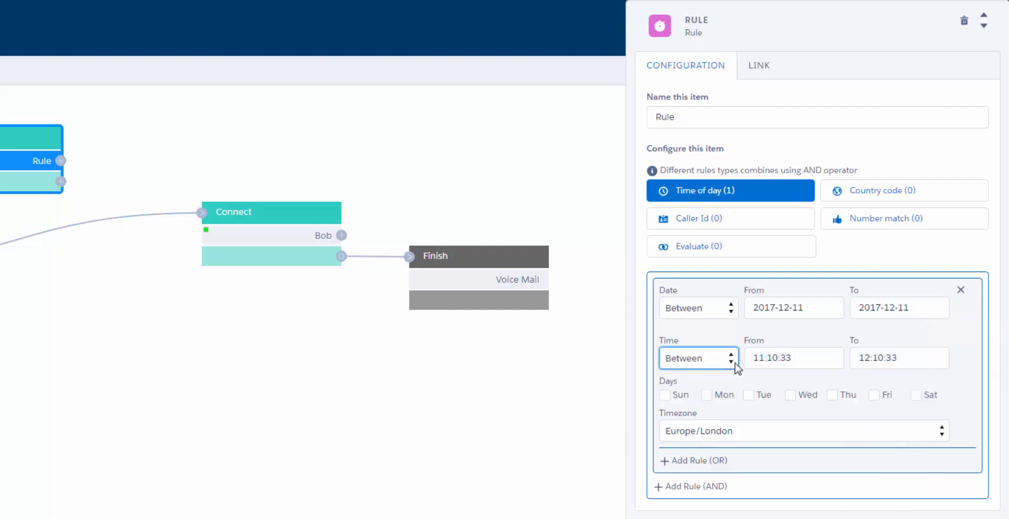
{"action": "left_click_drag", "start_coordinate": [758, 358], "coordinate": [899, 357]}
{"action": "type", "text": "5:00:00"}
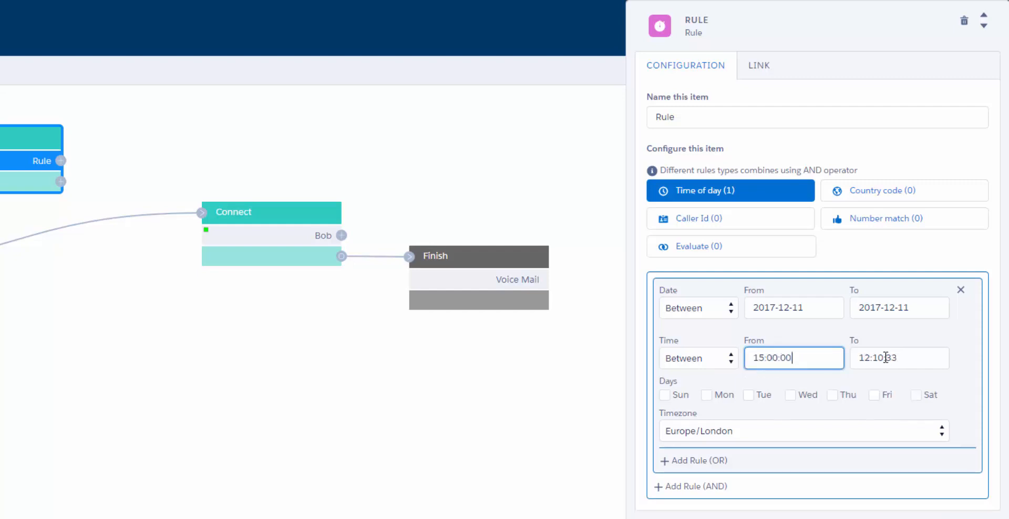
{"action": "left_click_drag", "start_coordinate": [863, 358], "coordinate": [970, 357]}
{"action": "type", "text": "8:00:00"}
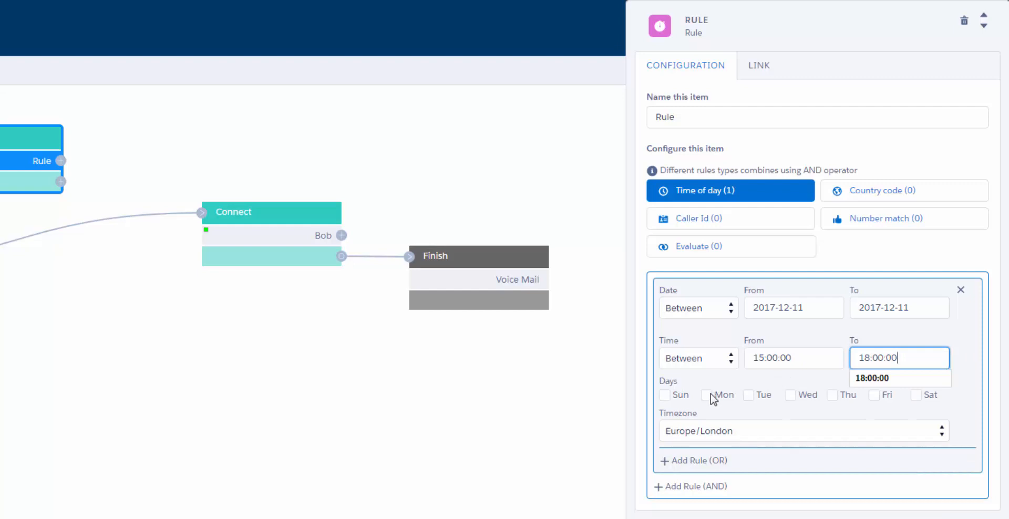
{"action": "left_click", "coordinate": [707, 395]}
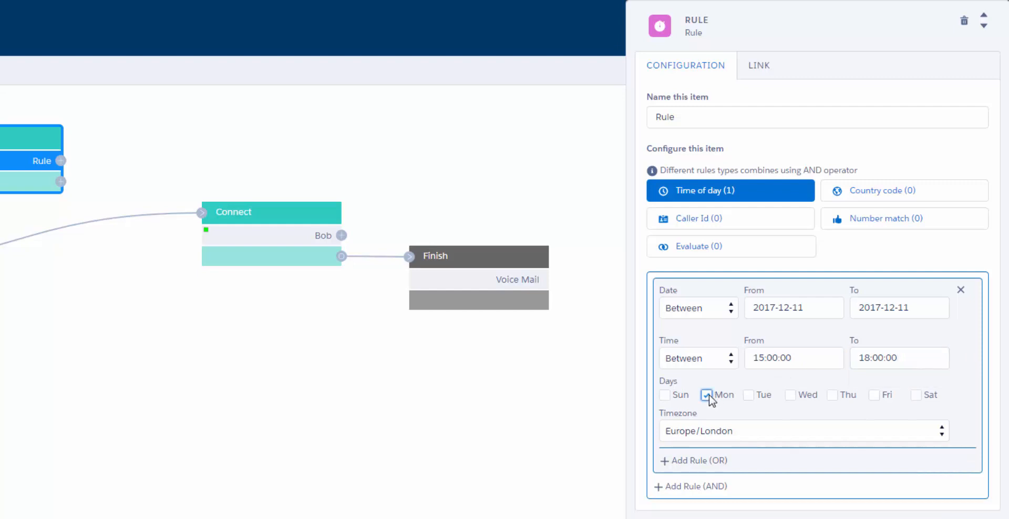
{"action": "left_click", "coordinate": [904, 437]}
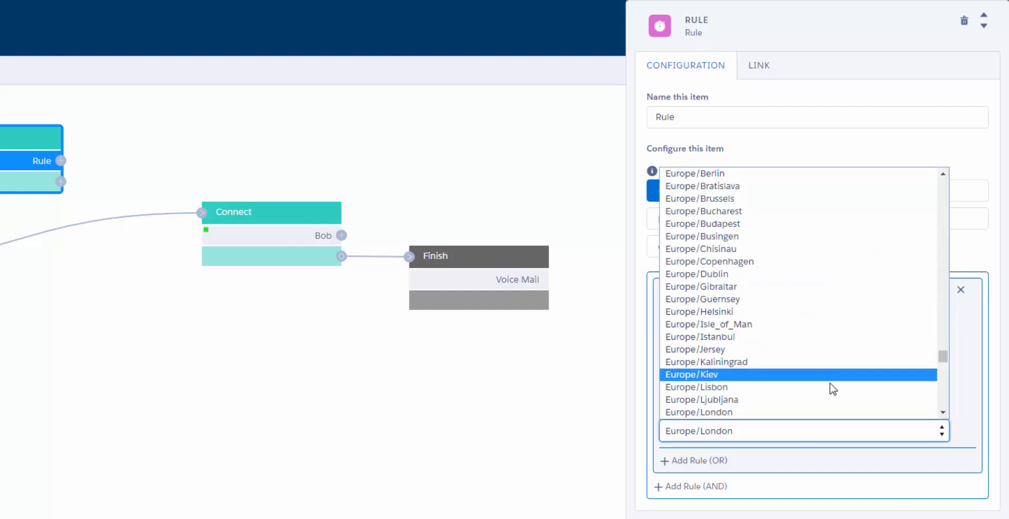
{"action": "left_click", "coordinate": [825, 413]}
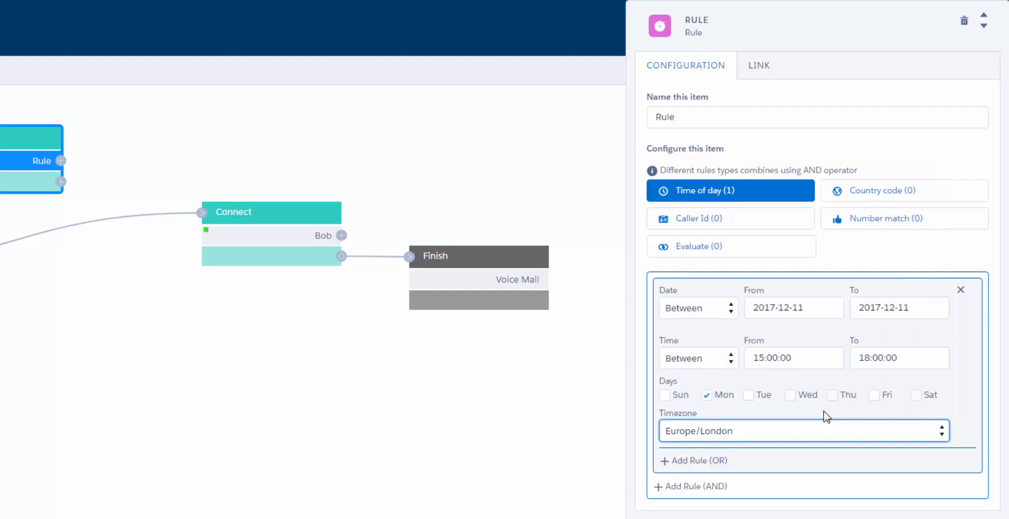
{"action": "left_click", "coordinate": [714, 116]}
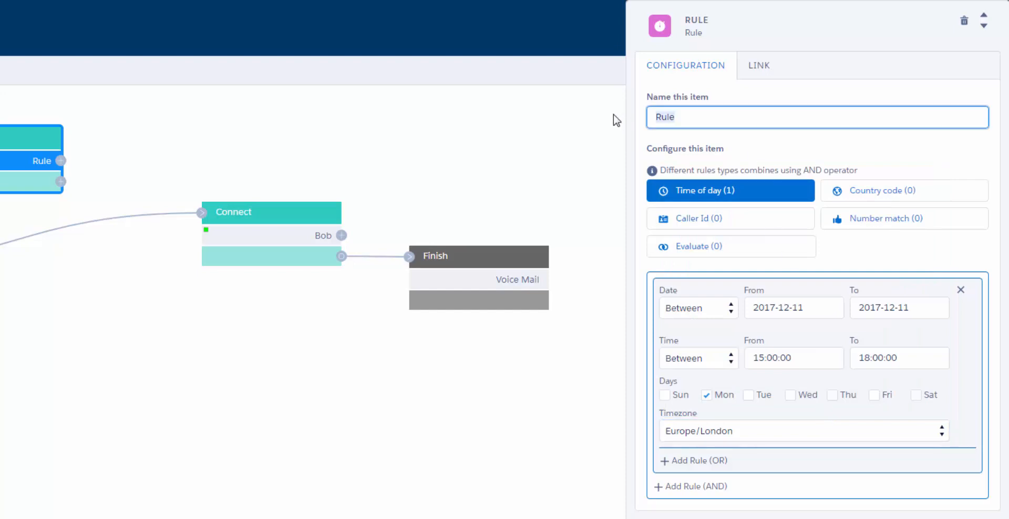
Name the rule 'Xmas Lunch' and wire the Action's other outcome into Connect.
{"action": "type", "text": "Xmas Lunch"}
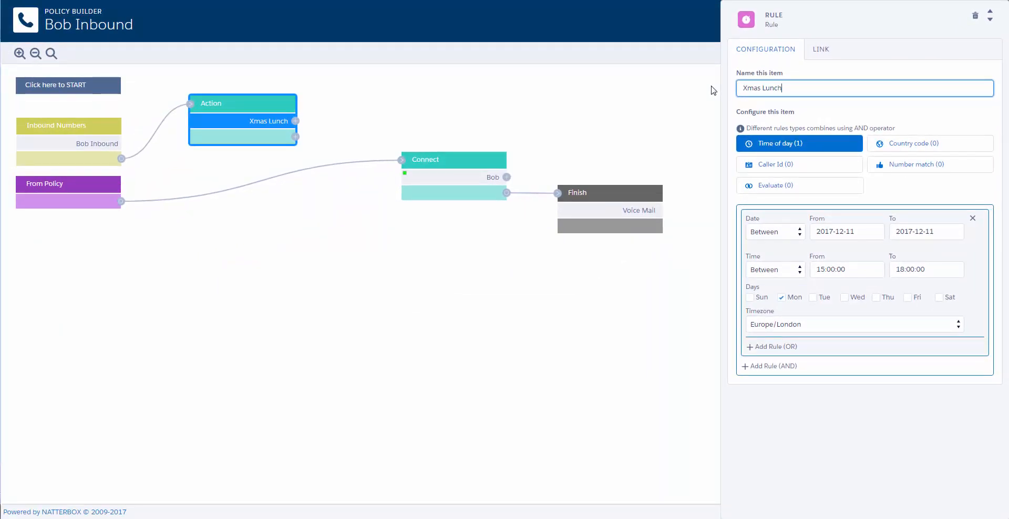
{"action": "left_click", "coordinate": [339, 118]}
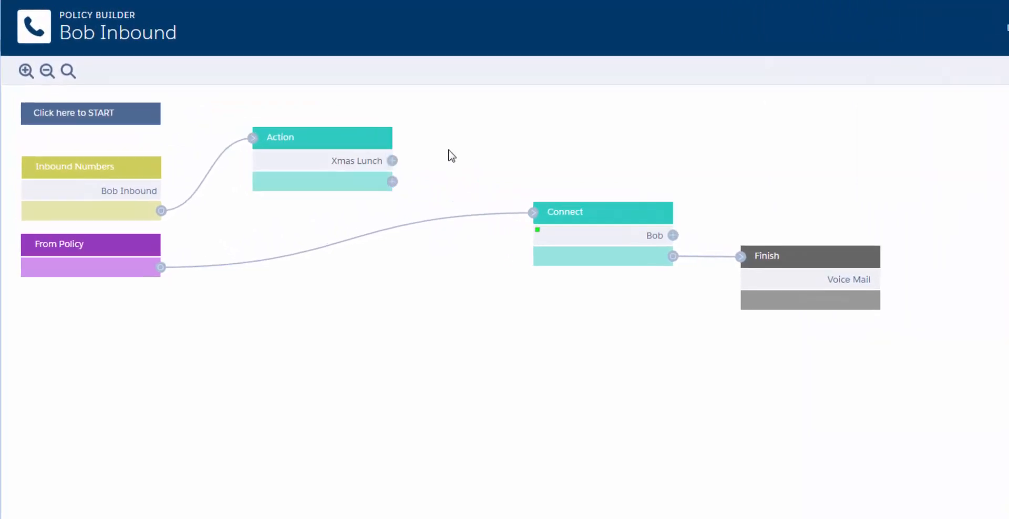
{"action": "left_click", "coordinate": [335, 142]}
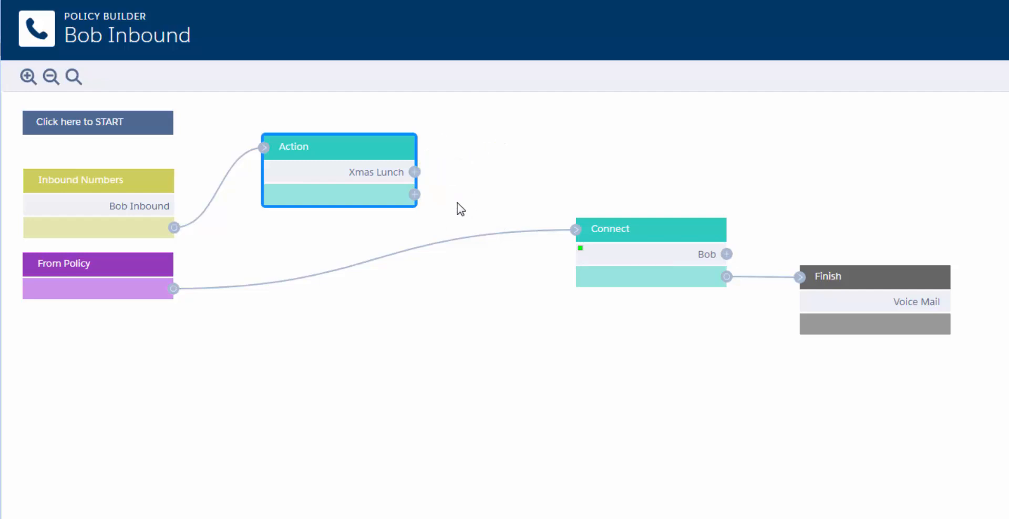
{"action": "left_click_drag", "start_coordinate": [415, 194], "coordinate": [576, 231]}
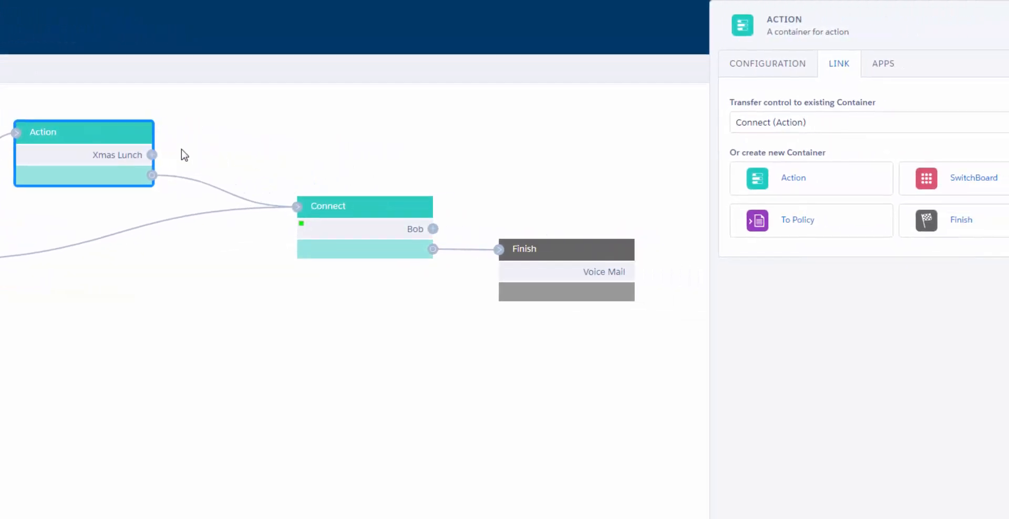
Link Xmas Lunch to a new Action with a Speak app playing the pasted out-of-office message, continuing to Finish.
{"action": "left_click", "coordinate": [101, 153]}
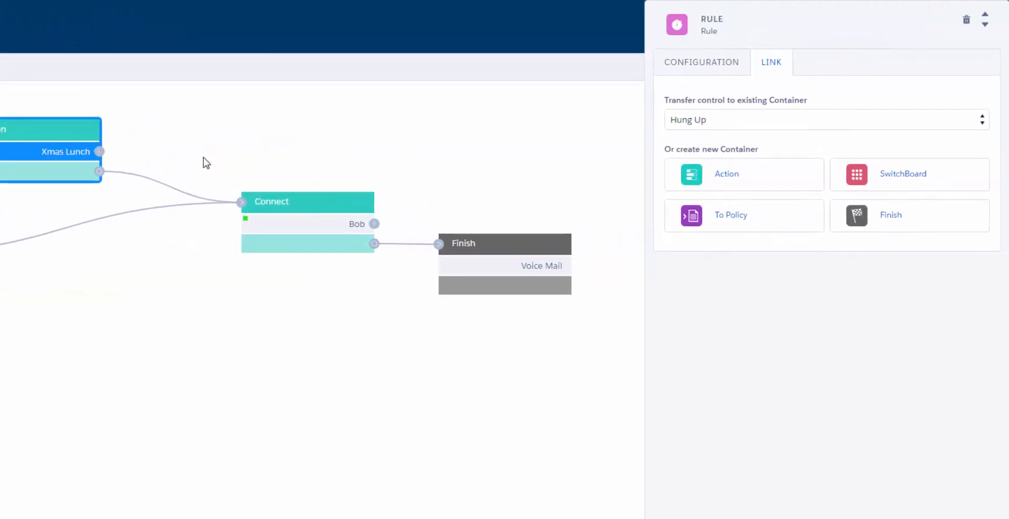
{"action": "left_click", "coordinate": [704, 176]}
{"action": "left_click_drag", "start_coordinate": [233, 189], "coordinate": [265, 102]}
{"action": "left_click", "coordinate": [826, 67]}
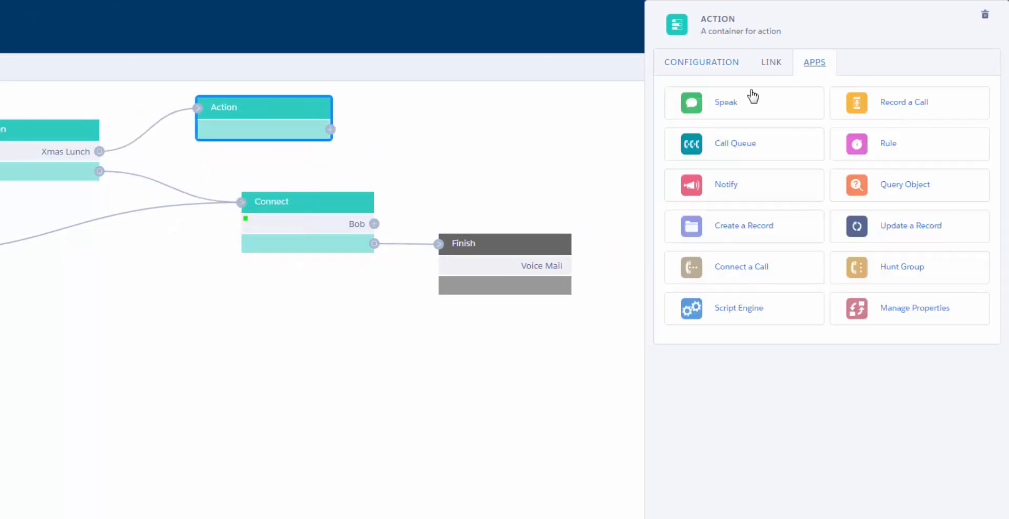
{"action": "left_click", "coordinate": [752, 100]}
{"action": "left_click", "coordinate": [744, 217]}
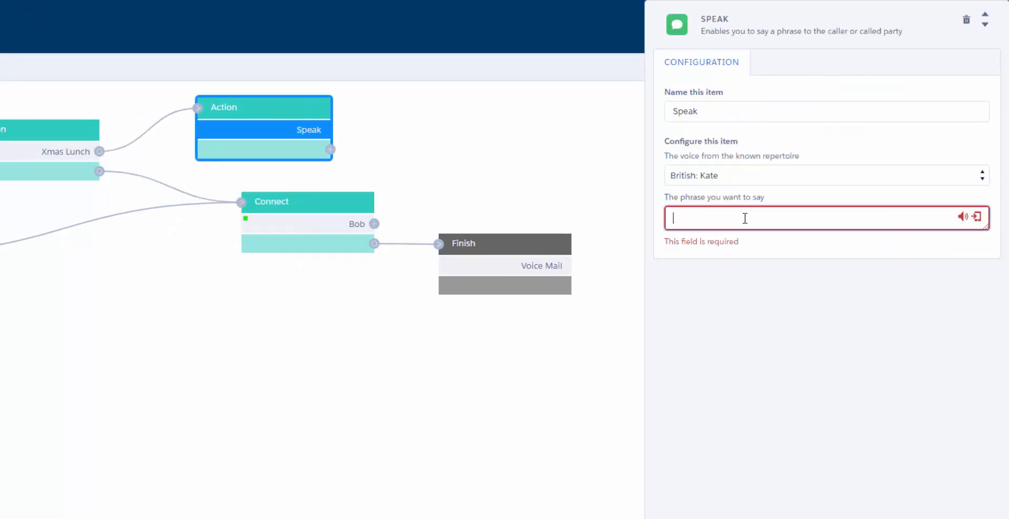
{"action": "type", "text": "We are currently out of the office at our Christmas Lunch. We will be back in the office tomorrow at 9 a.m."}
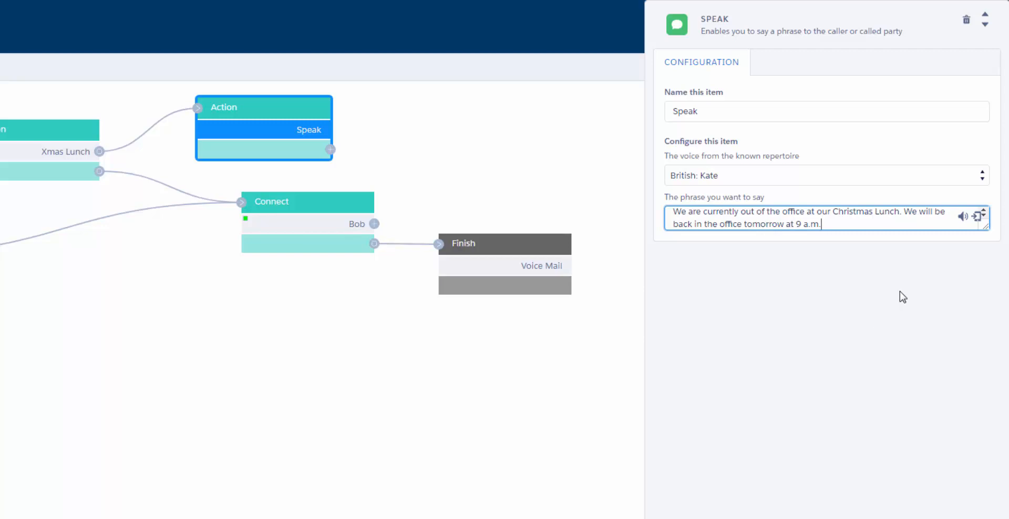
{"action": "left_click", "coordinate": [538, 165]}
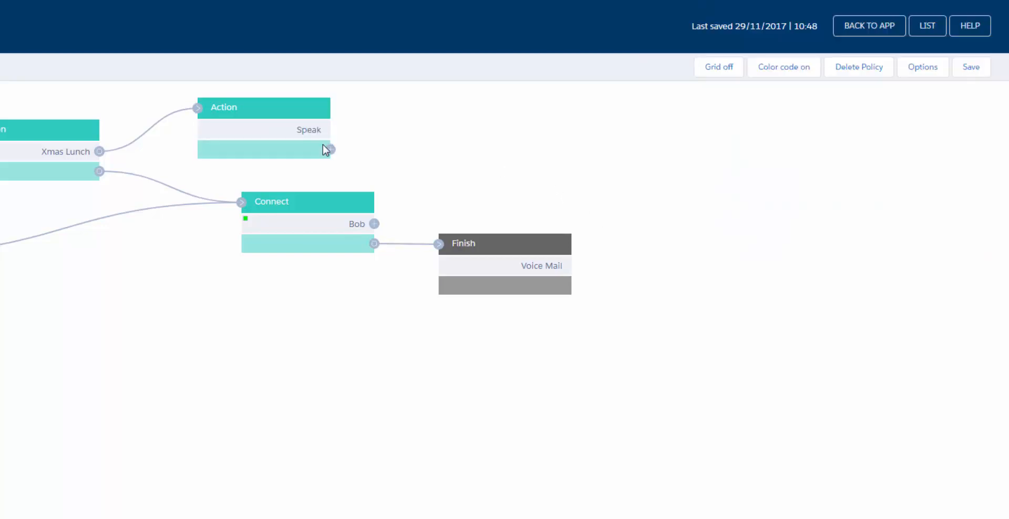
{"action": "left_click_drag", "start_coordinate": [330, 148], "coordinate": [438, 246]}
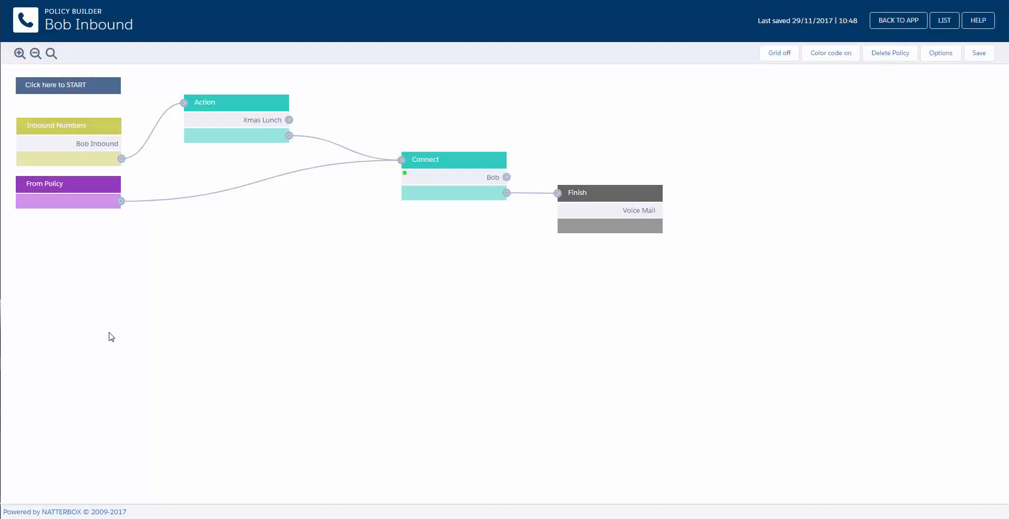
{"action": "left_click", "coordinate": [289, 120]}
Add an Action from Xmas Lunch with a Connect a Call app dialling the divert phone number.
{"action": "left_click", "coordinate": [788, 139]}
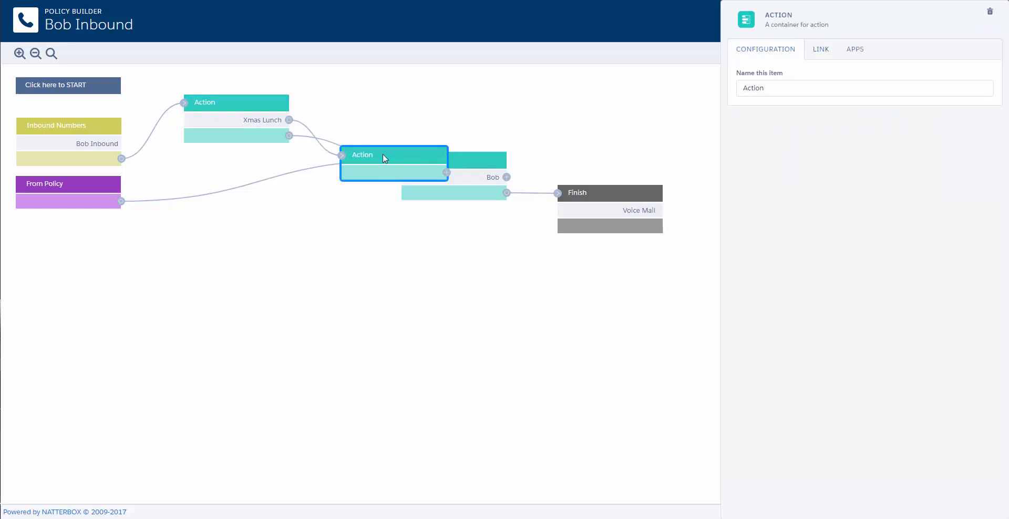
{"action": "left_click_drag", "start_coordinate": [383, 153], "coordinate": [400, 90]}
{"action": "left_click", "coordinate": [860, 51]}
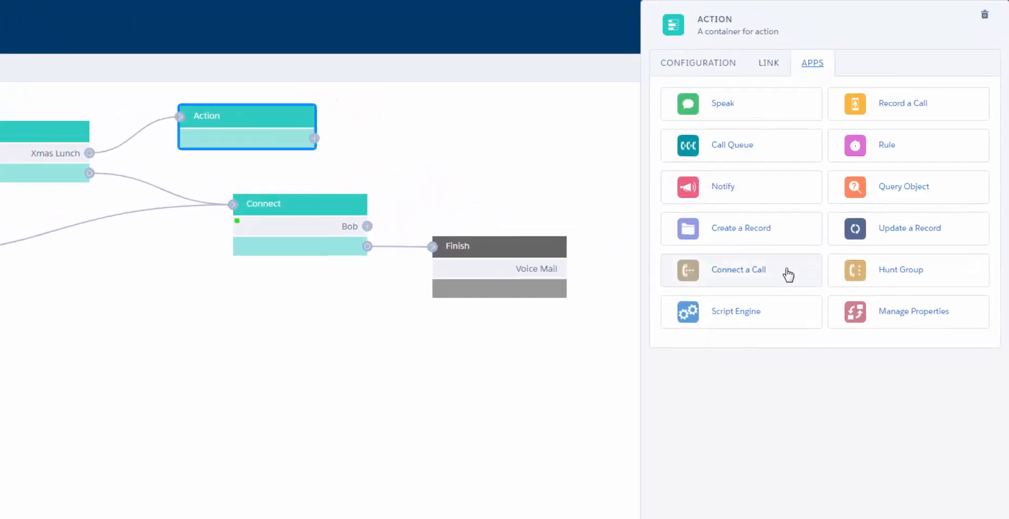
{"action": "left_click", "coordinate": [788, 271]}
{"action": "left_click", "coordinate": [815, 317]}
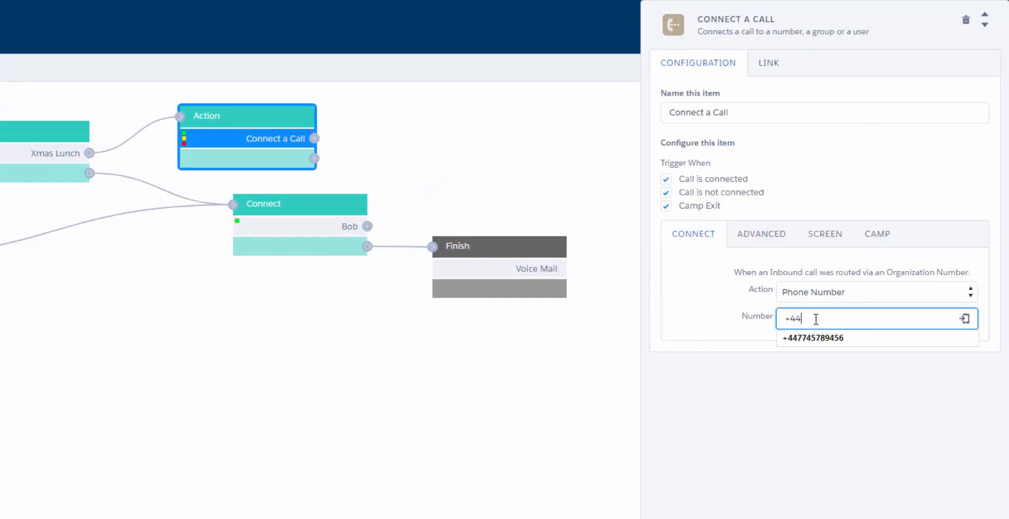
Rename the step 'Divert', link it to Voice Mail, and save the Bob Inbound policy.
{"action": "left_click_drag", "start_coordinate": [741, 112], "coordinate": [558, 109]}
{"action": "type", "text": "Divert"}
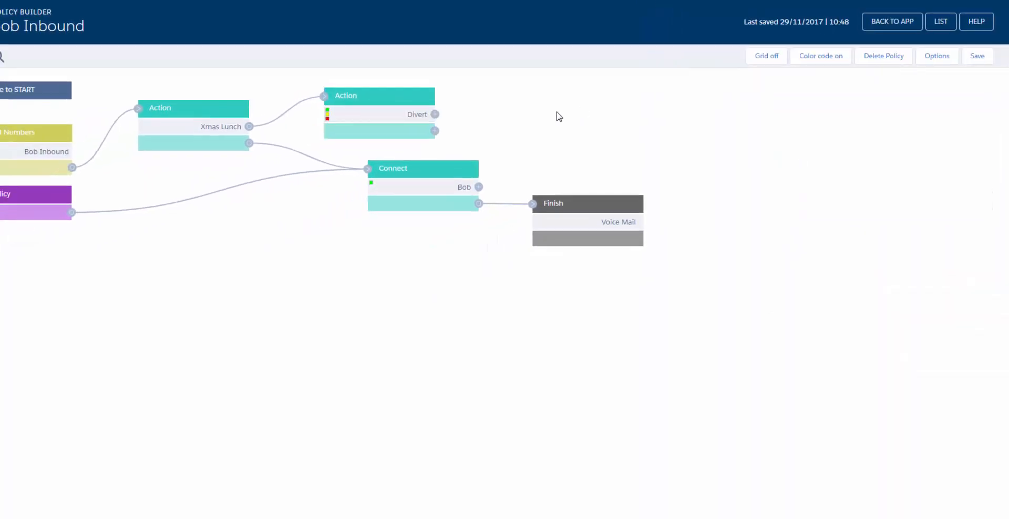
{"action": "left_click_drag", "start_coordinate": [530, 168], "coordinate": [558, 193]}
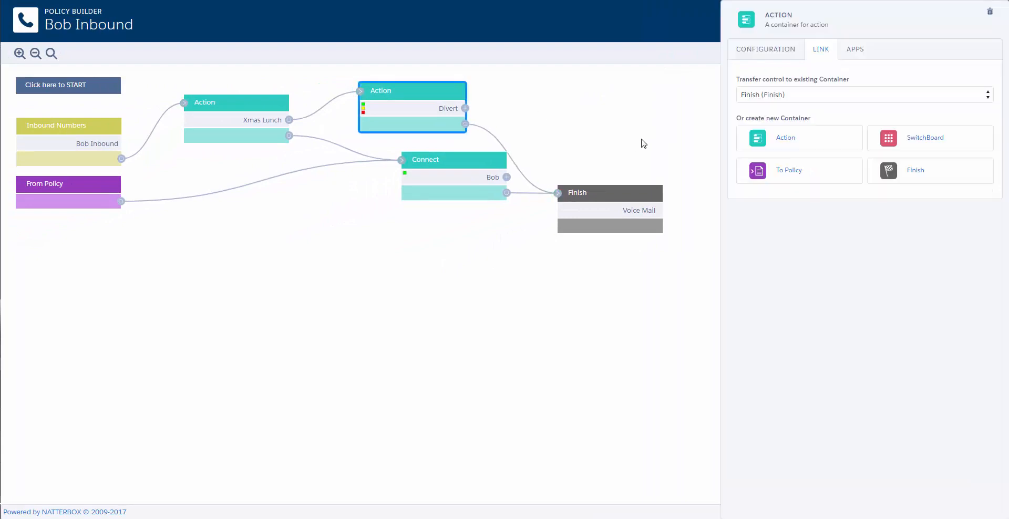
{"action": "left_click", "coordinate": [644, 143]}
{"action": "left_click", "coordinate": [985, 54]}
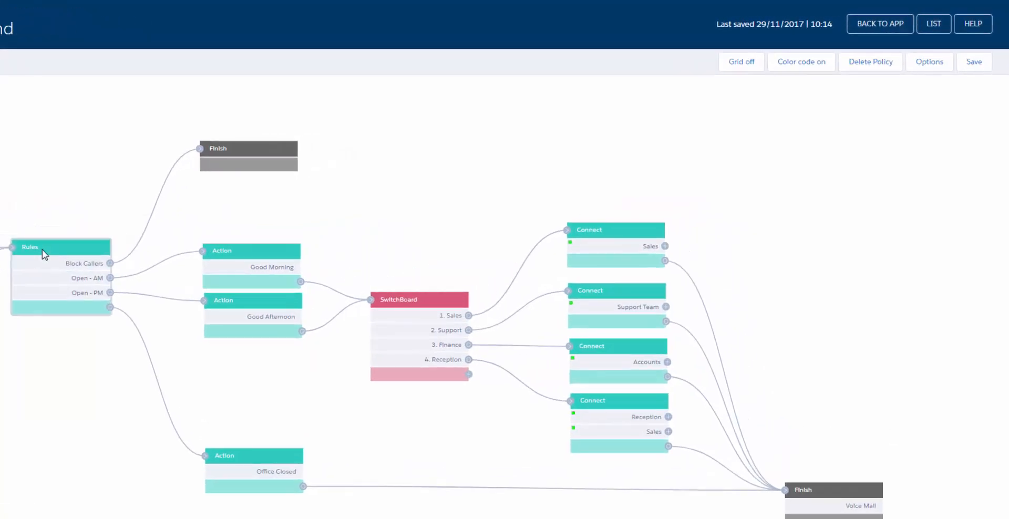
Open the settings of the Default Inbound policy's Rules container.
{"action": "left_click", "coordinate": [42, 250]}
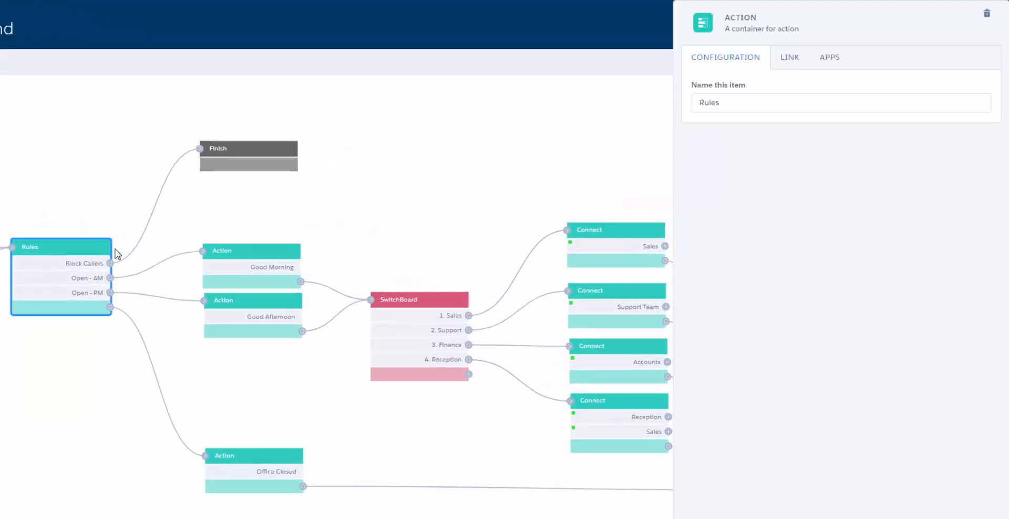
Add a time-of-day Rule to the Rules container with dates 2017-12-11 to 2017-12-11.
{"action": "left_click", "coordinate": [828, 60]}
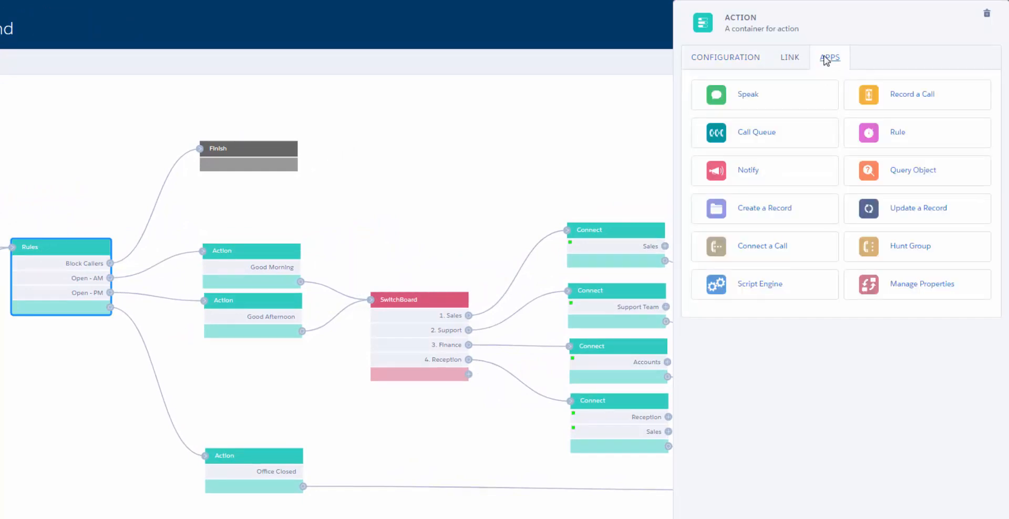
{"action": "left_click", "coordinate": [870, 135]}
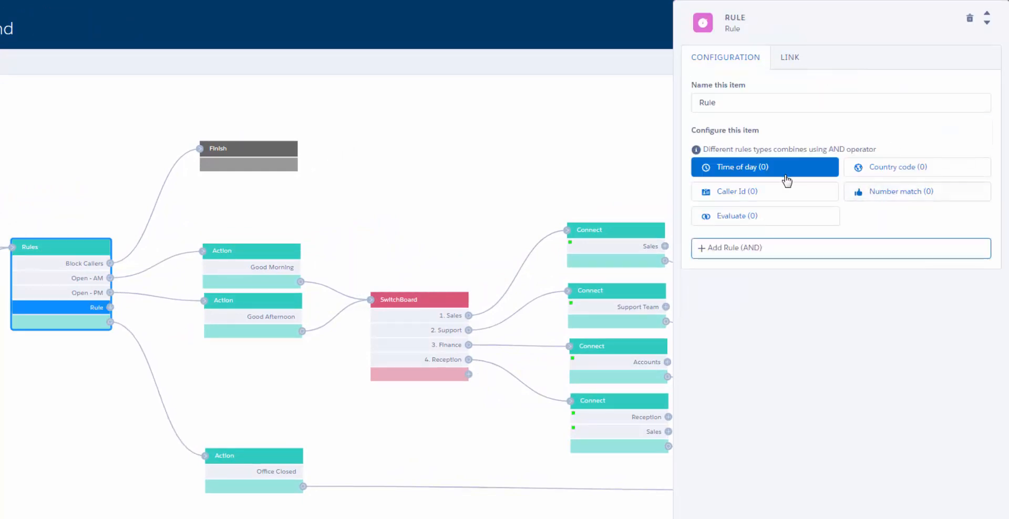
{"action": "left_click", "coordinate": [753, 172]}
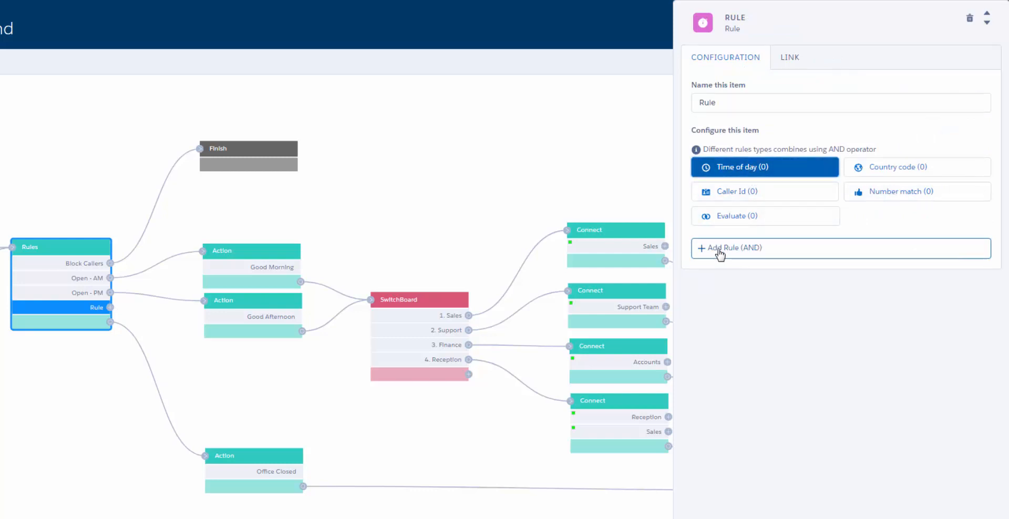
{"action": "left_click", "coordinate": [730, 247]}
{"action": "left_click", "coordinate": [751, 248]}
{"action": "left_click", "coordinate": [705, 317]}
{"action": "left_click", "coordinate": [819, 304]}
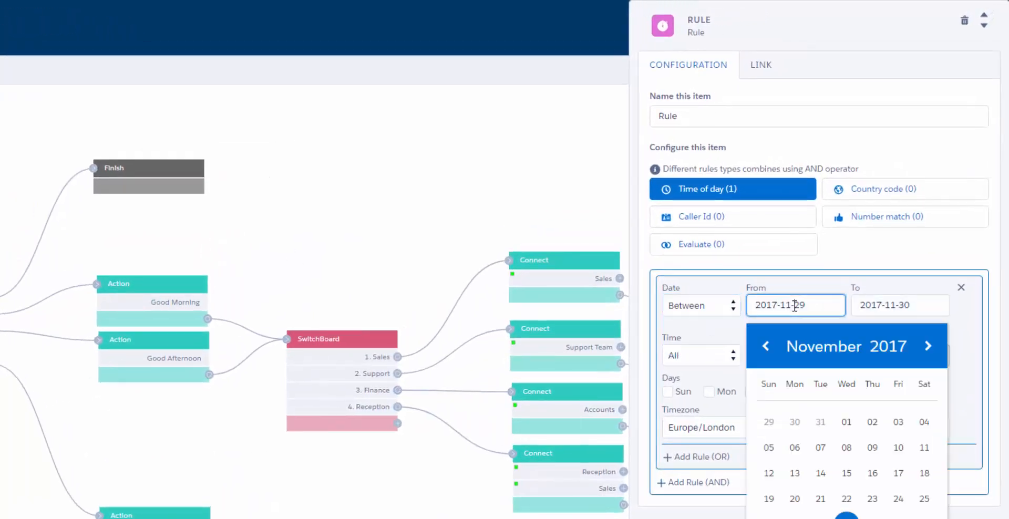
{"action": "left_click", "coordinate": [922, 347]}
{"action": "left_click", "coordinate": [793, 473]}
{"action": "left_click", "coordinate": [920, 307]}
{"action": "type", "text": "1211"}
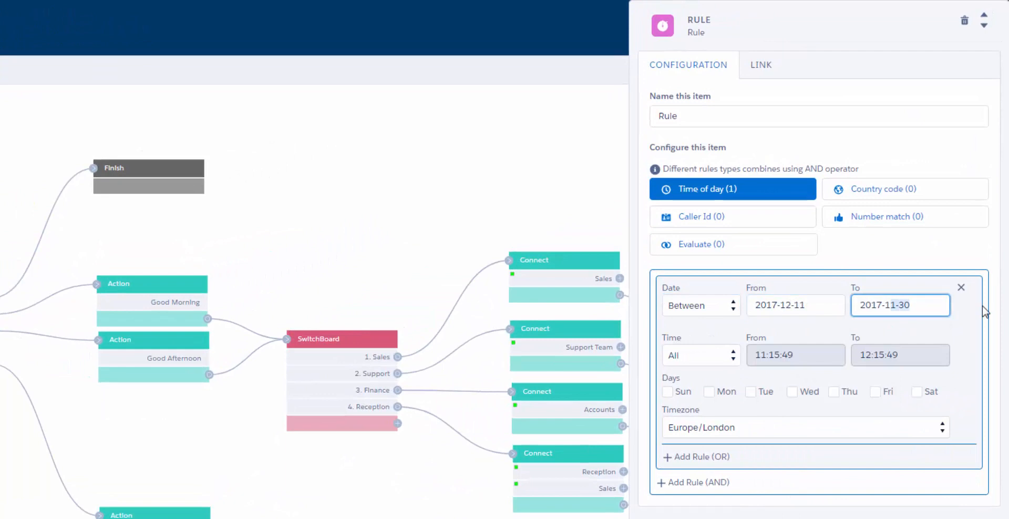
Set the rule's time window to 15:00:00–18:00:00 and restrict it to Mondays.
{"action": "left_click", "coordinate": [713, 361]}
{"action": "left_click", "coordinate": [709, 384]}
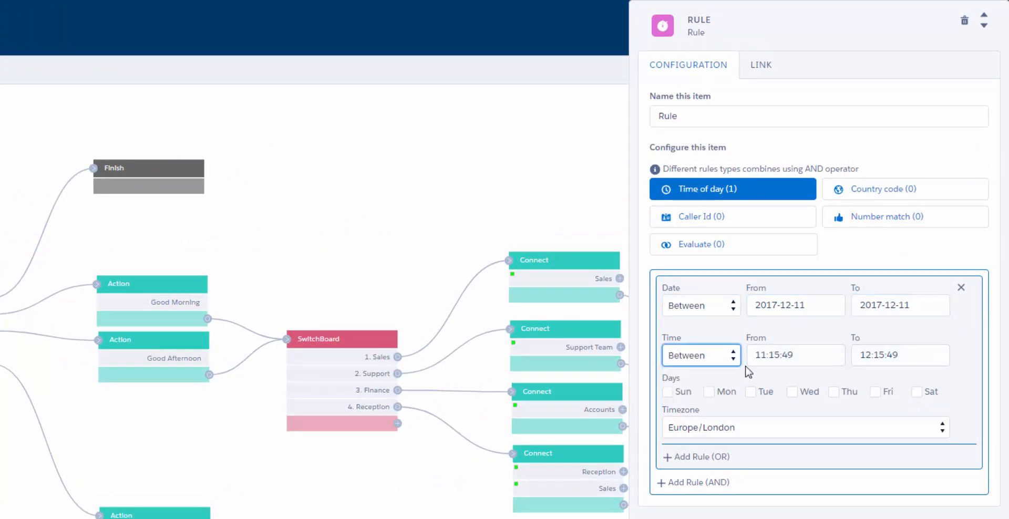
{"action": "left_click_drag", "start_coordinate": [757, 356], "coordinate": [934, 353]}
{"action": "type", "text": "15:00:00"}
{"action": "key", "text": "Down"}
{"action": "key", "text": "Return"}
{"action": "left_click", "coordinate": [915, 355]}
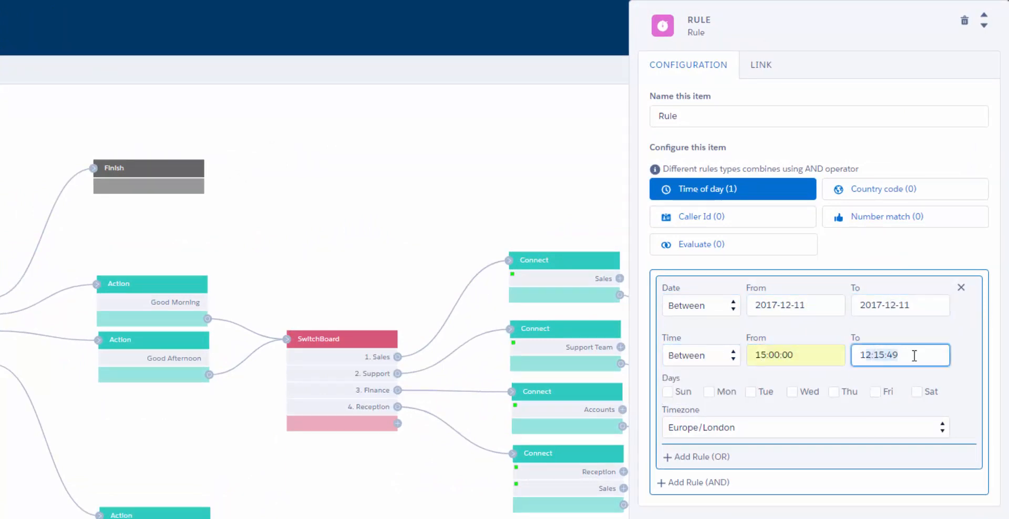
{"action": "key", "text": "BackSpace"}
{"action": "key", "text": "BackSpace"}
{"action": "key", "text": "BackSpace"}
{"action": "key", "text": "BackSpace"}
{"action": "key", "text": "BackSpace"}
{"action": "key", "text": "BackSpace"}
{"action": "key", "text": "BackSpace"}
{"action": "left_click", "coordinate": [885, 375]}
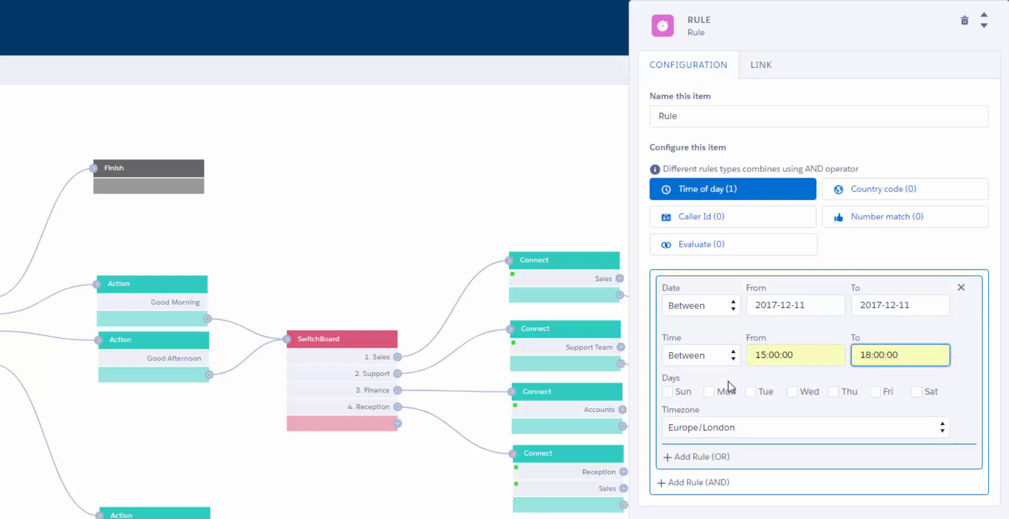
{"action": "left_click", "coordinate": [710, 392]}
Name the rule 'Xmas Lunch'.
{"action": "left_click_drag", "start_coordinate": [703, 116], "coordinate": [598, 105]}
{"action": "type", "text": "Xmas Lunch"}
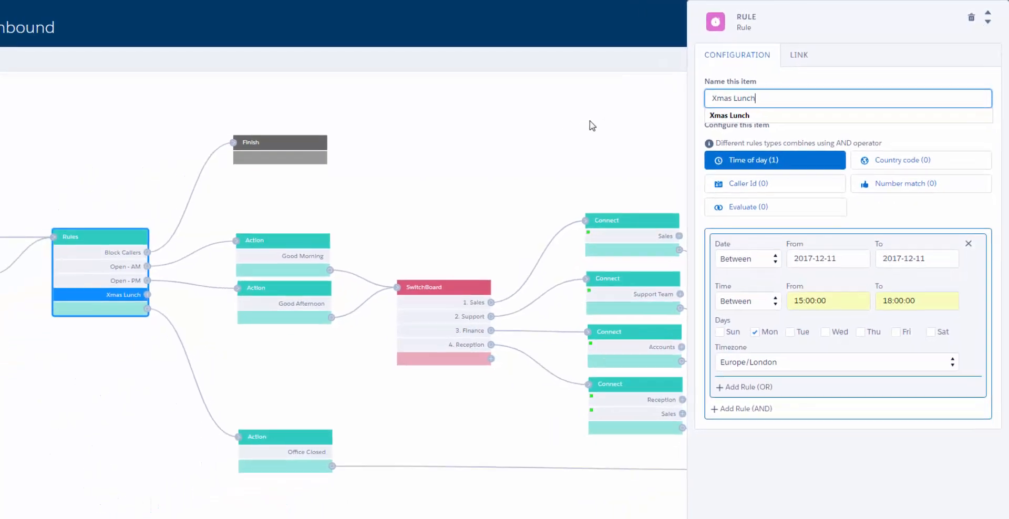
{"action": "left_click", "coordinate": [590, 121]}
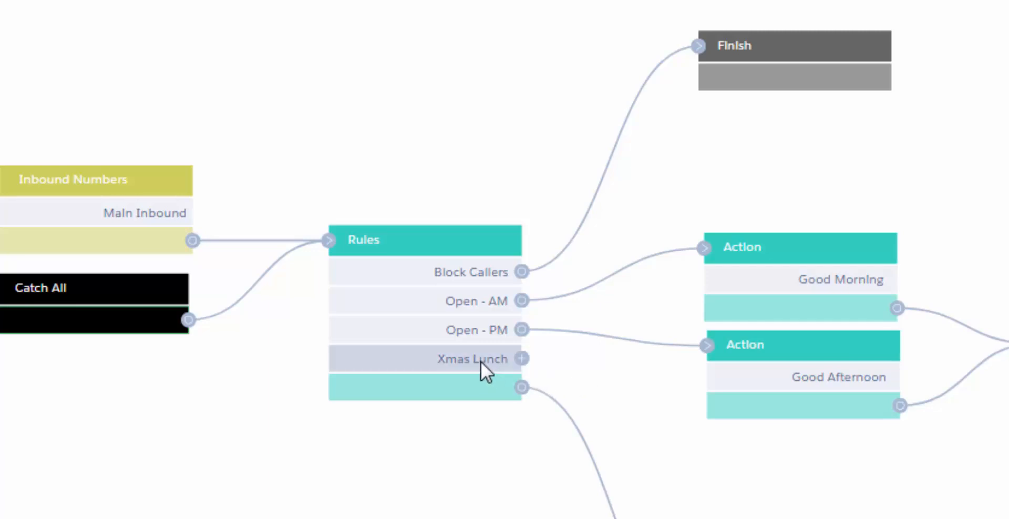
Drag the Xmas Lunch row up to sit between Block Callers and Open - AM.
{"action": "left_click_drag", "start_coordinate": [480, 361], "coordinate": [489, 324]}
{"action": "left_click_drag", "start_coordinate": [486, 305], "coordinate": [486, 295]}
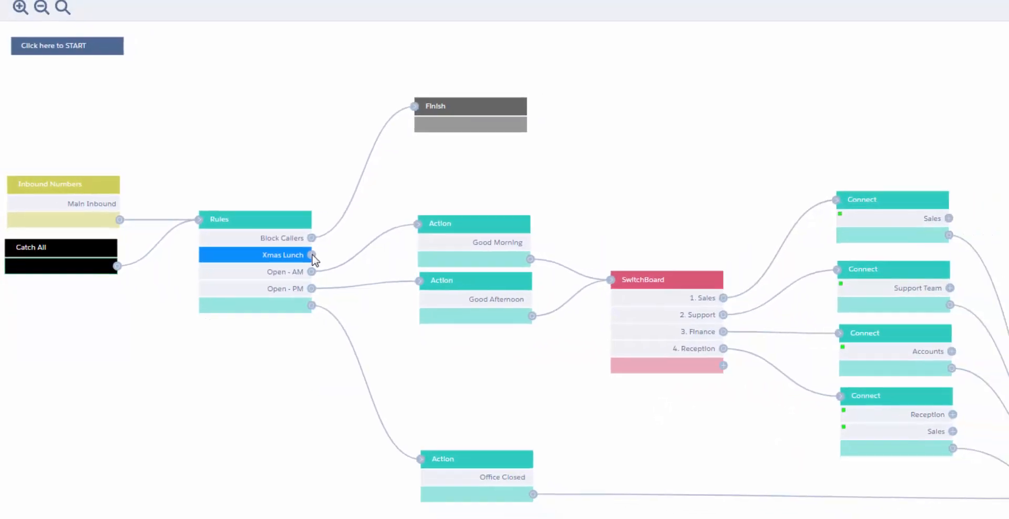
Link Xmas Lunch to a new Action below Finish that speaks the pasted out-of-office message.
{"action": "left_click", "coordinate": [359, 269]}
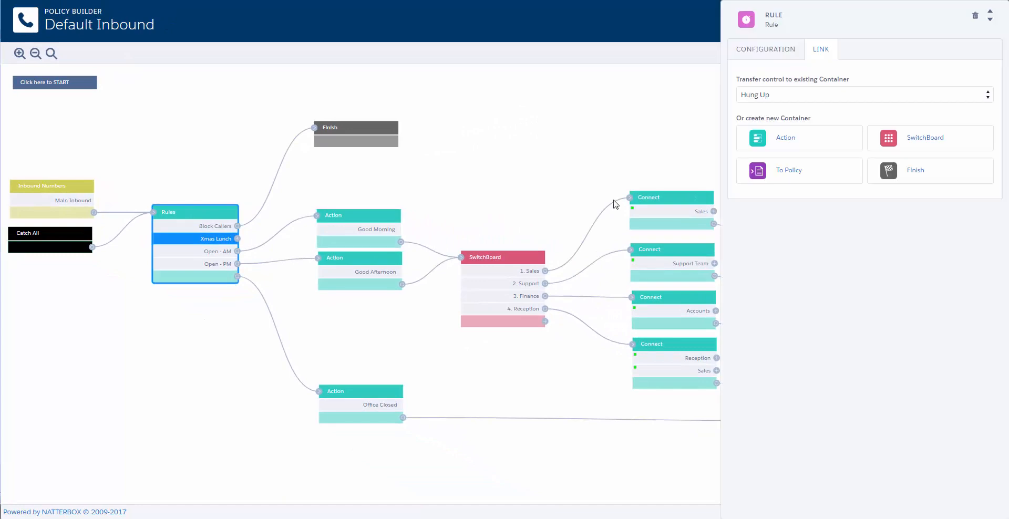
{"action": "left_click", "coordinate": [791, 141]}
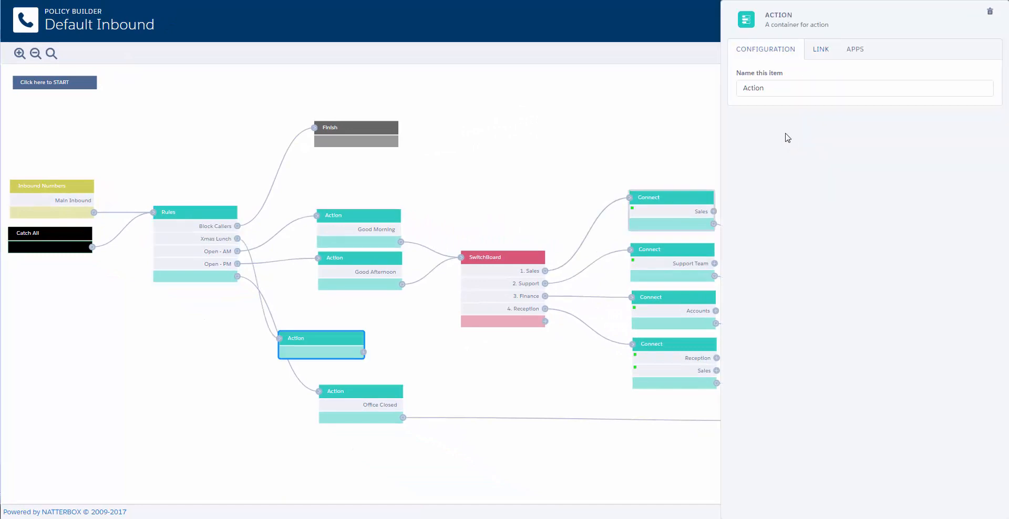
{"action": "left_click_drag", "start_coordinate": [323, 342], "coordinate": [359, 163]}
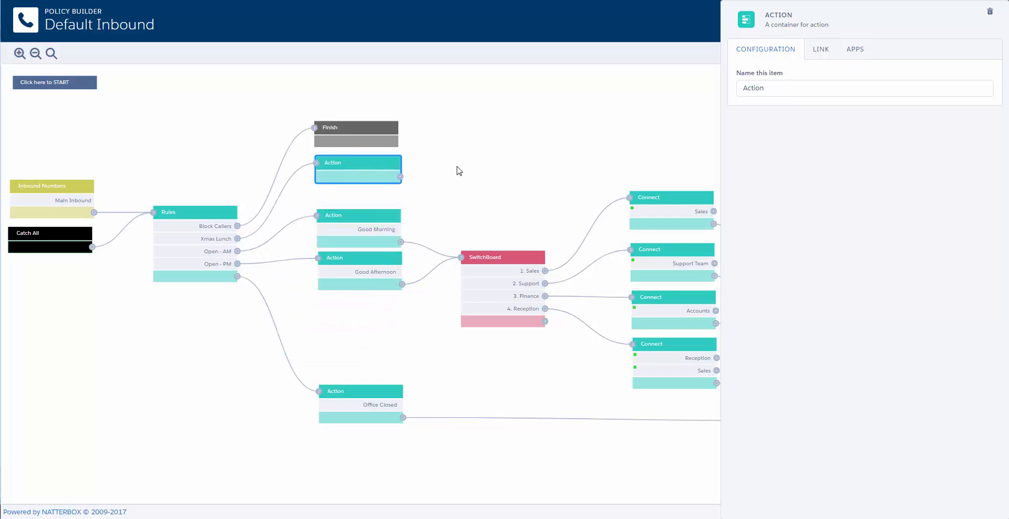
{"action": "left_click", "coordinate": [854, 49]}
{"action": "left_click", "coordinate": [823, 83]}
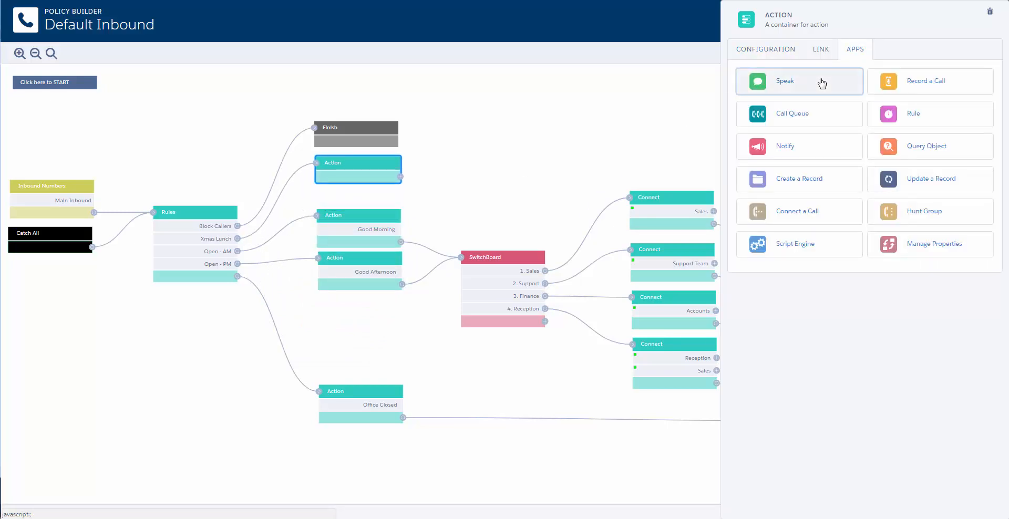
{"action": "left_click", "coordinate": [796, 174]}
{"action": "type", "text": "We are currently out of the office at our Christmas Lunch. We will be back in the office tomorrow at 9 a.m."}
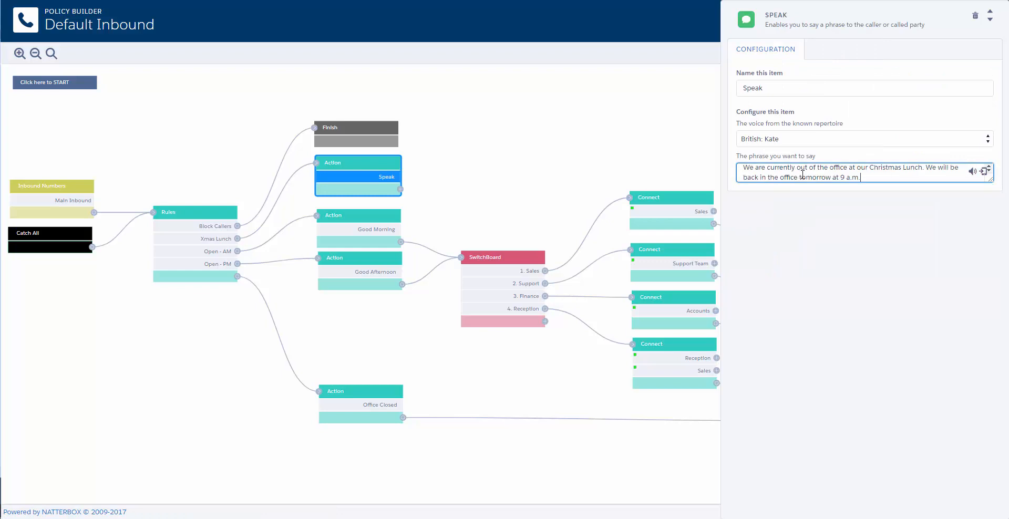
Rename the announcement step to 'Divert Message'.
{"action": "left_click_drag", "start_coordinate": [769, 92], "coordinate": [705, 90]}
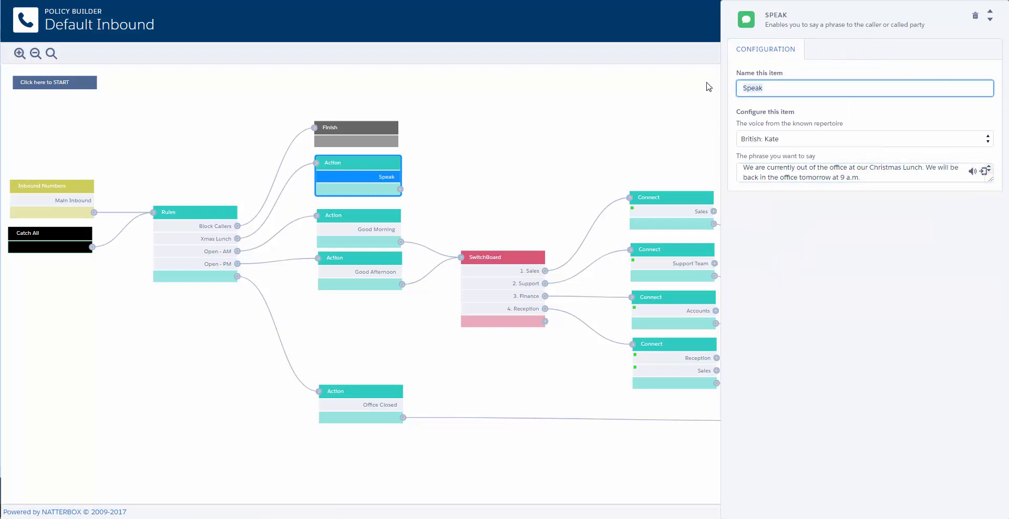
{"action": "type", "text": "Divert Message"}
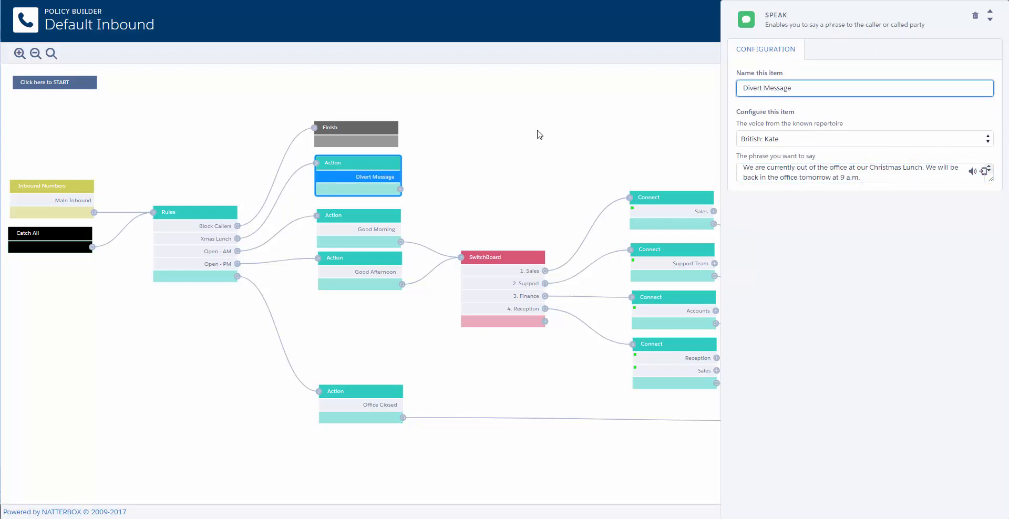
{"action": "left_click", "coordinate": [539, 134]}
Connect Divert Message to the Voice Mail Finish step and save the Default Inbound policy.
{"action": "left_click_drag", "start_coordinate": [400, 189], "coordinate": [542, 211]}
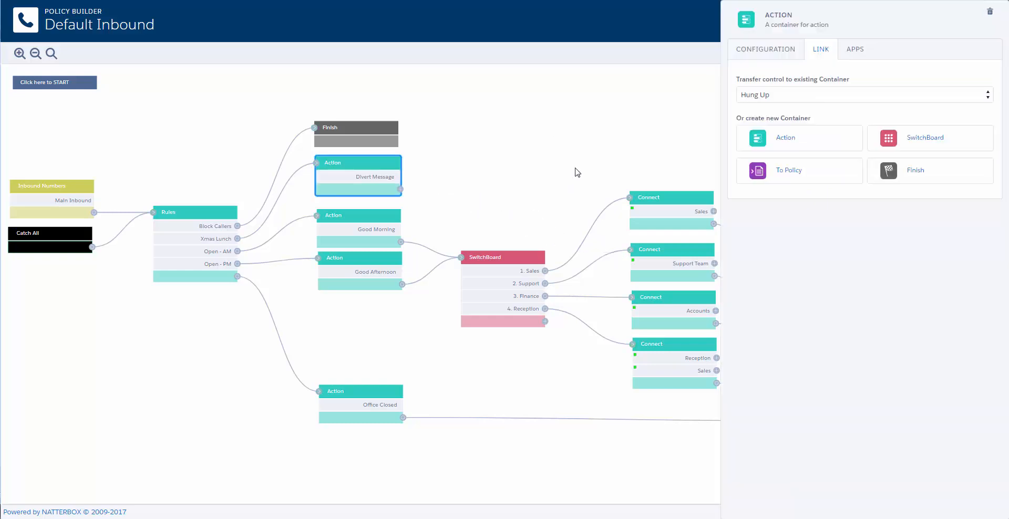
{"action": "left_click_drag", "start_coordinate": [574, 168], "coordinate": [289, 143]}
{"action": "mouse_move", "coordinate": [122, 166]}
{"action": "left_mouse_down"}
{"action": "mouse_move", "coordinate": [153, 173]}
{"action": "mouse_move", "coordinate": [532, 395]}
{"action": "left_mouse_up"}
{"action": "left_click_drag", "start_coordinate": [626, 268], "coordinate": [885, 284]}
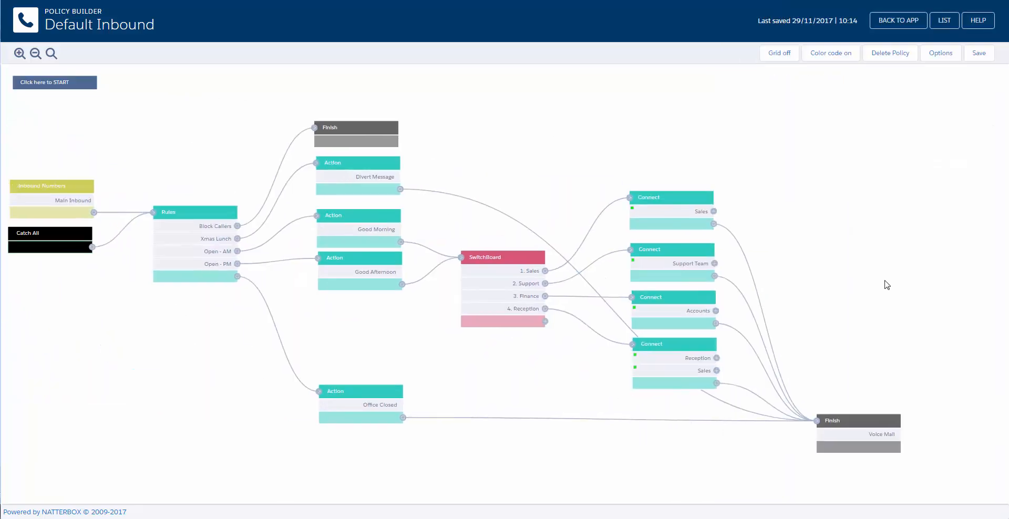
{"action": "left_click", "coordinate": [983, 56]}
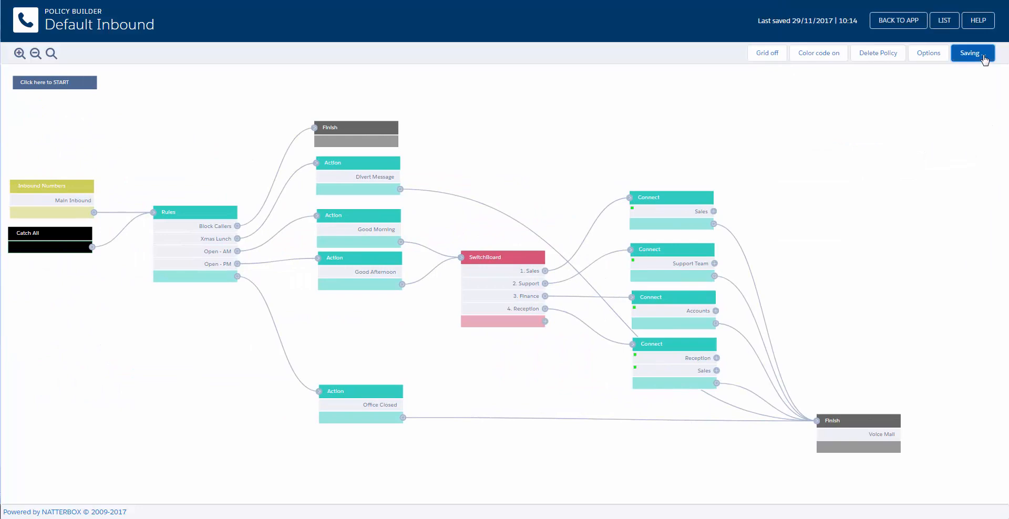